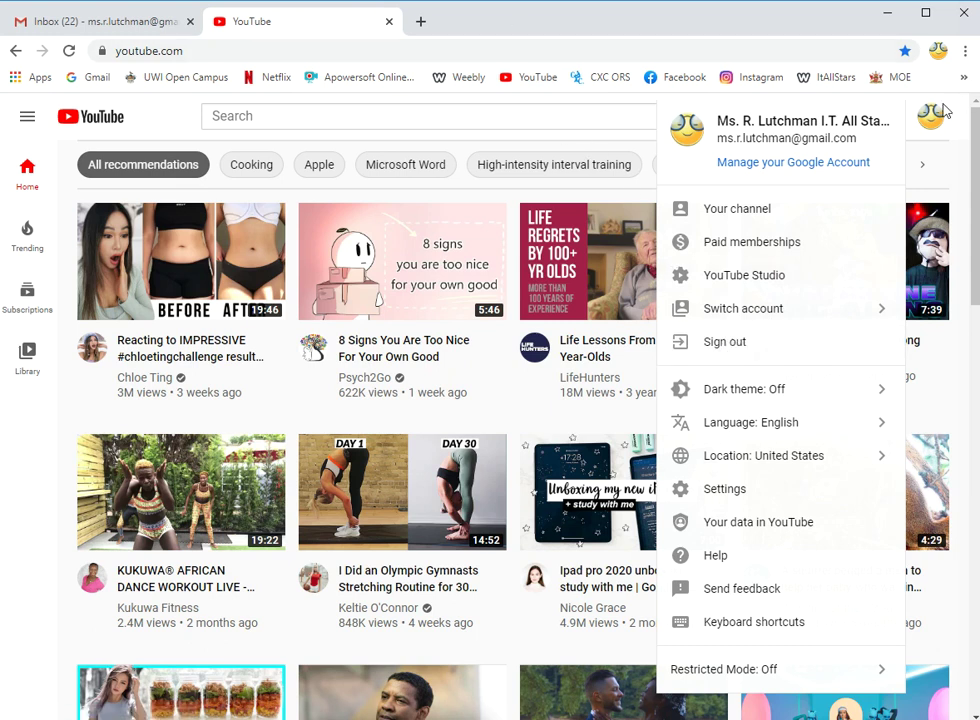
# Step: Dismiss the account options and open the video upload dialog from YouTube's create options
pyautogui.click(710, 92)
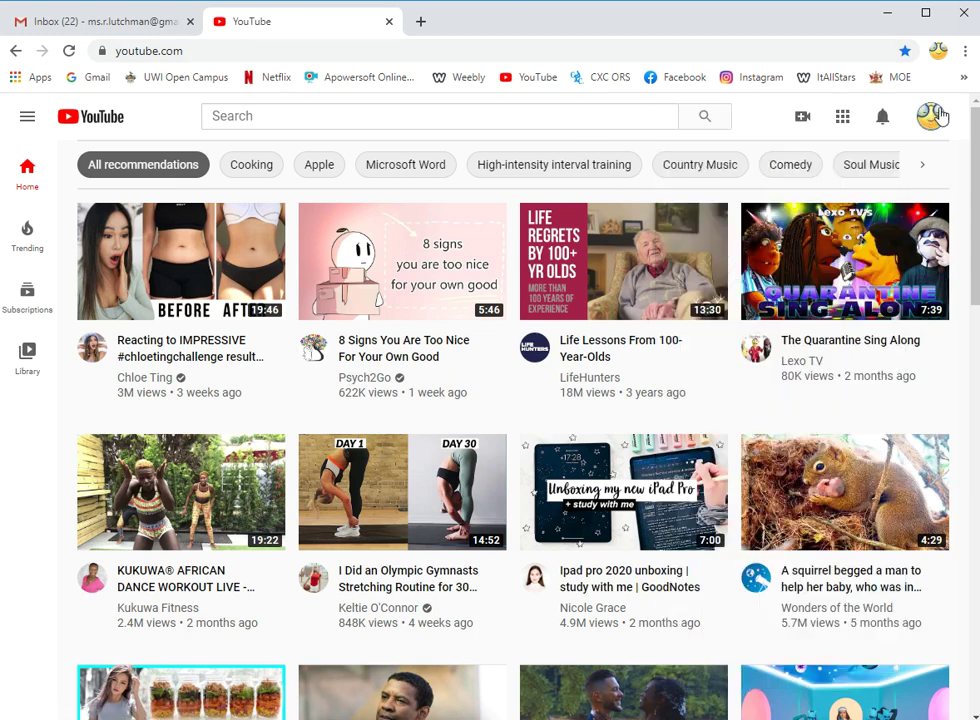
pyautogui.click(804, 124)
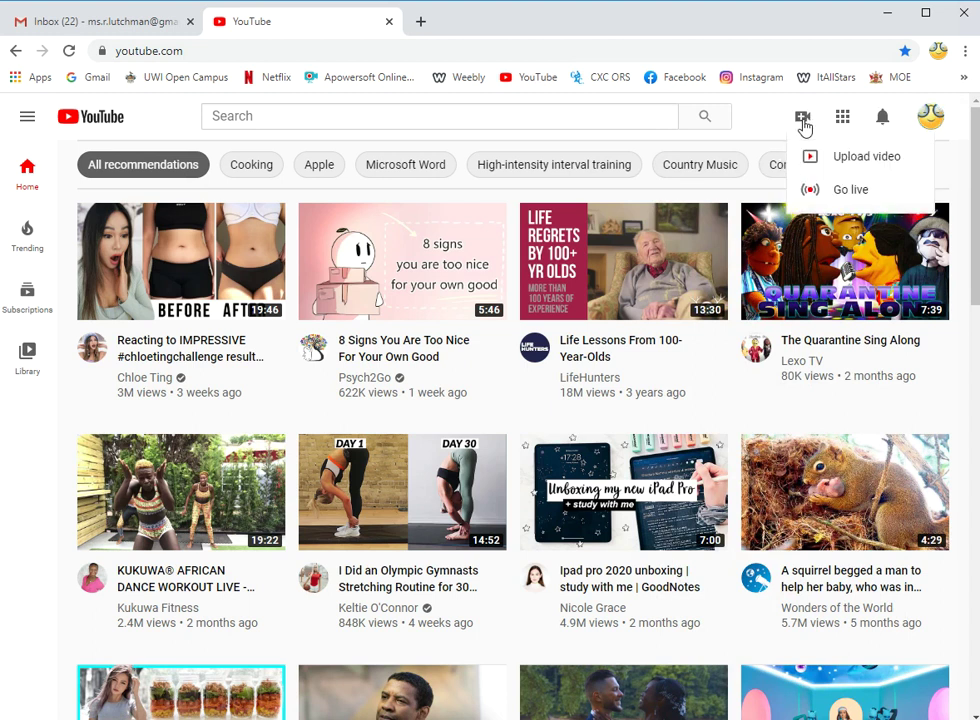
pyautogui.click(866, 157)
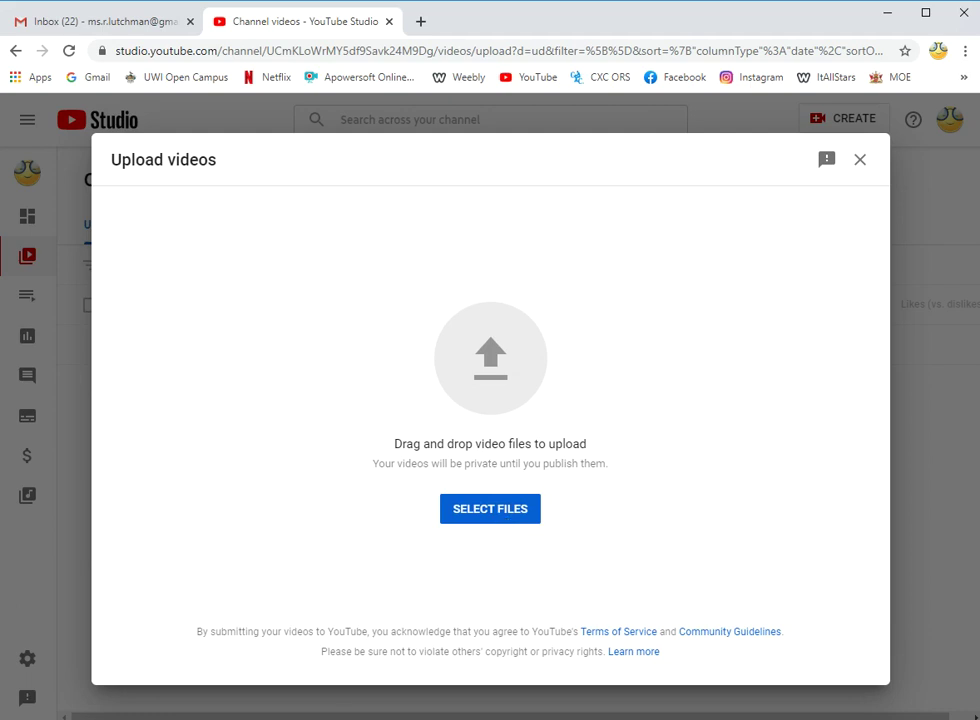
# Step: Switch to File Explorer and upload the Short Video Example file from the short video folder inside covid classes
pyautogui.hotkey('alt', 'Tab')
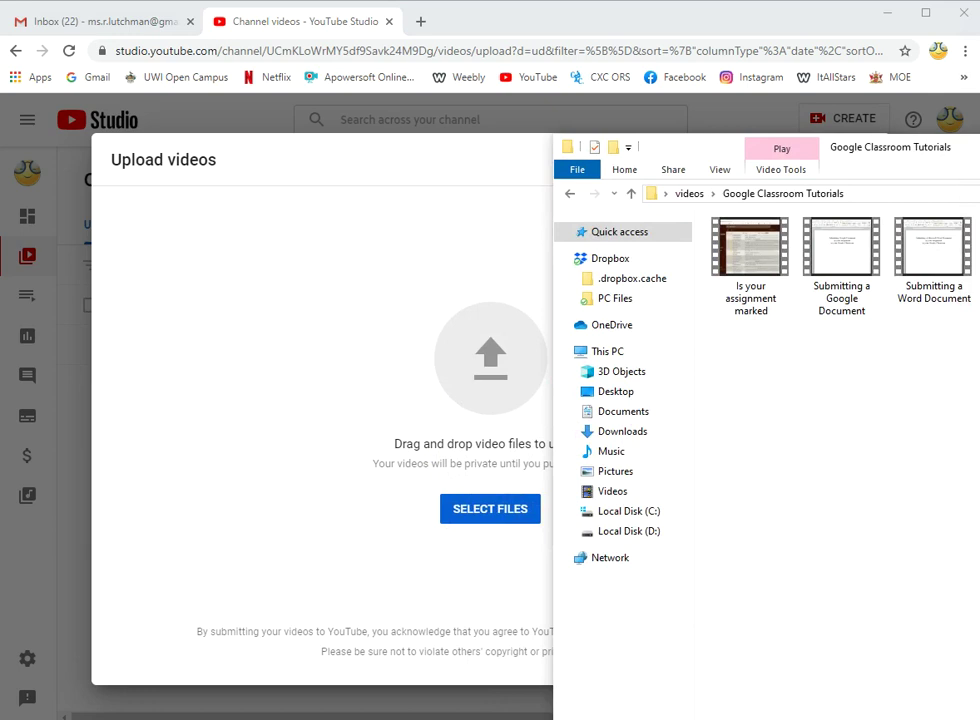
pyautogui.hotkey('alt', 'Tab')
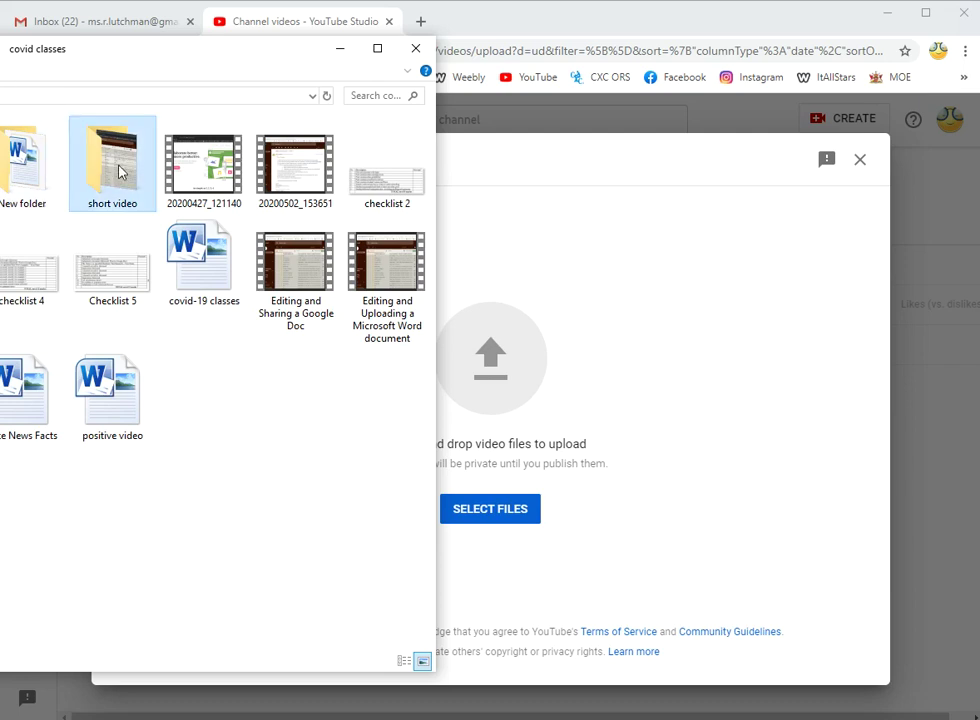
pyautogui.doubleClick(120, 168)
pyautogui.moveTo(77, 58); pyautogui.dragTo(979, 175)
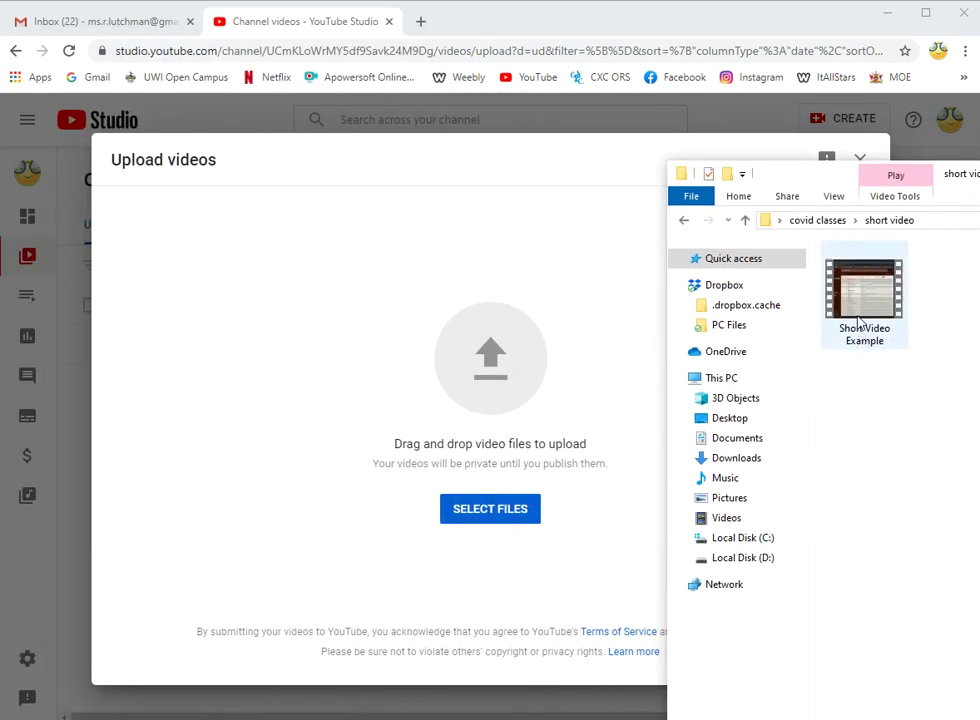
pyautogui.moveTo(858, 320); pyautogui.dragTo(377, 367)
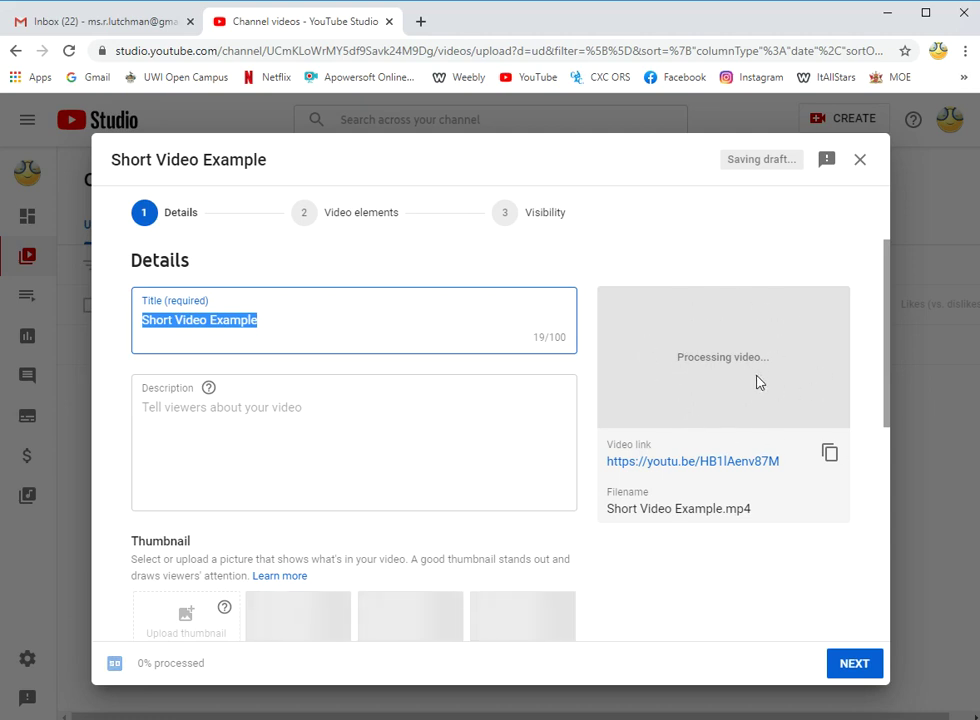
# Step: Add the prefix "Title: " in front of the video's title, Short Video Example
pyautogui.click(294, 320)
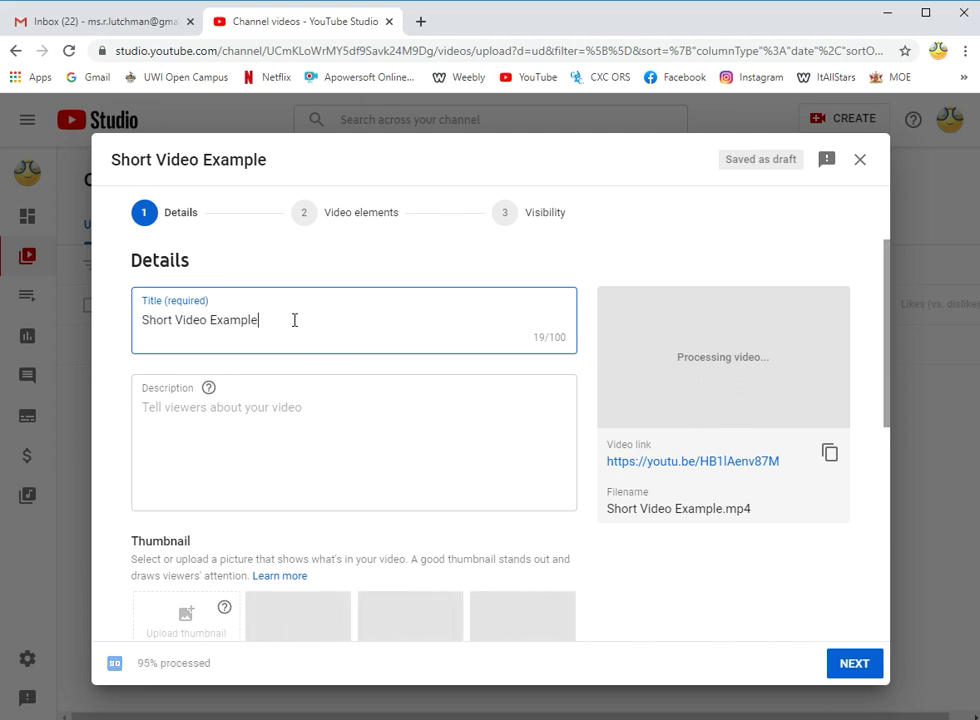
pyautogui.click(143, 319)
pyautogui.write('Title:')
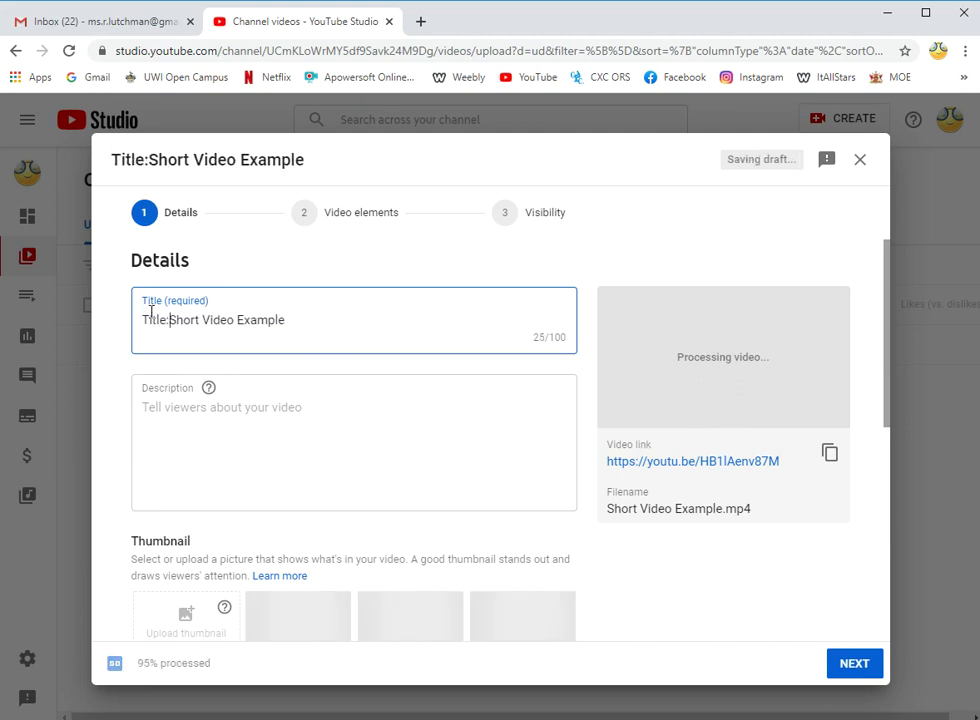
# Step: Write the video description on three lines: "Student Name:", "Form:" and "Describe what the video is about"
pyautogui.click(459, 414)
pyautogui.write('Name:')
pyautogui.press('Home')
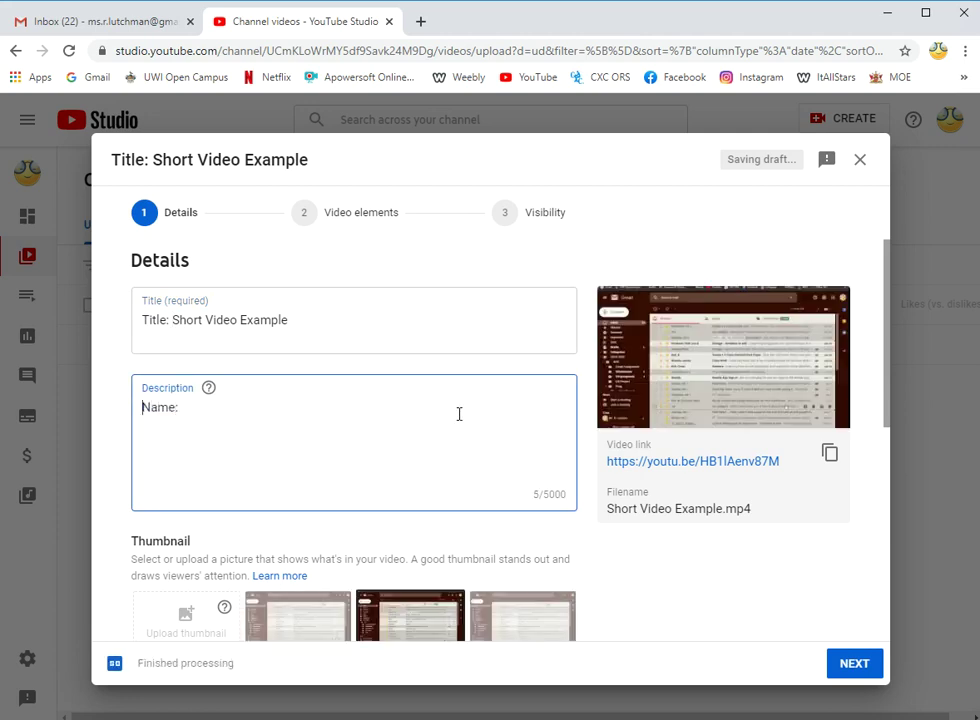
pyautogui.write('Student ')
pyautogui.write('Form:')
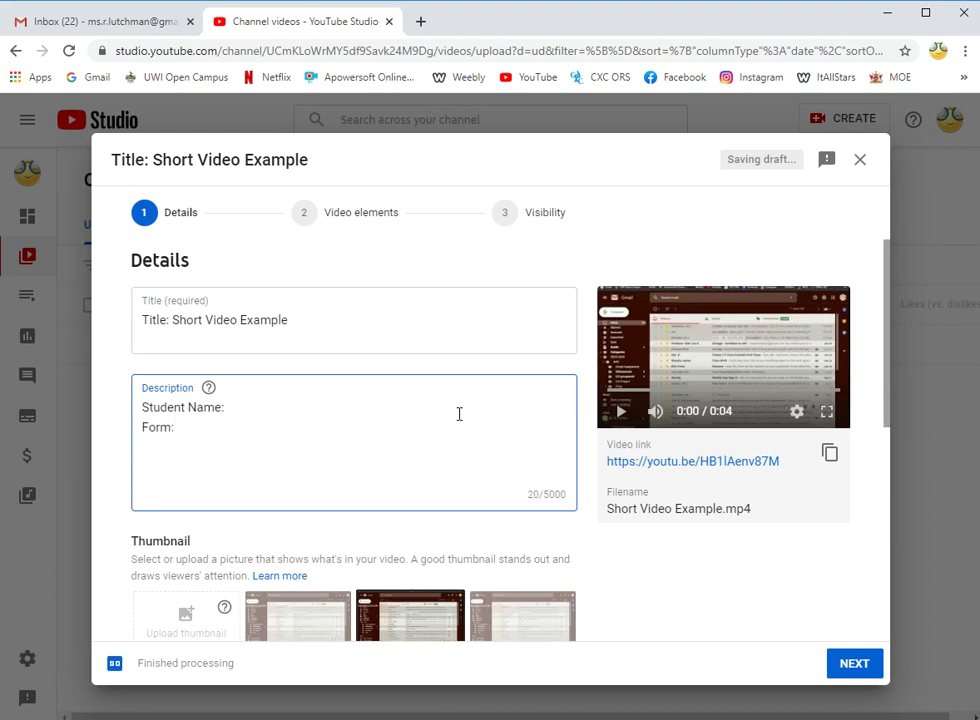
pyautogui.write('Descrip')
pyautogui.press('BackSpace')
pyautogui.write('obe')
pyautogui.press('BackSpace')
pyautogui.press('BackSpace')
pyautogui.press('BackSpace')
pyautogui.write('ibe what the v')
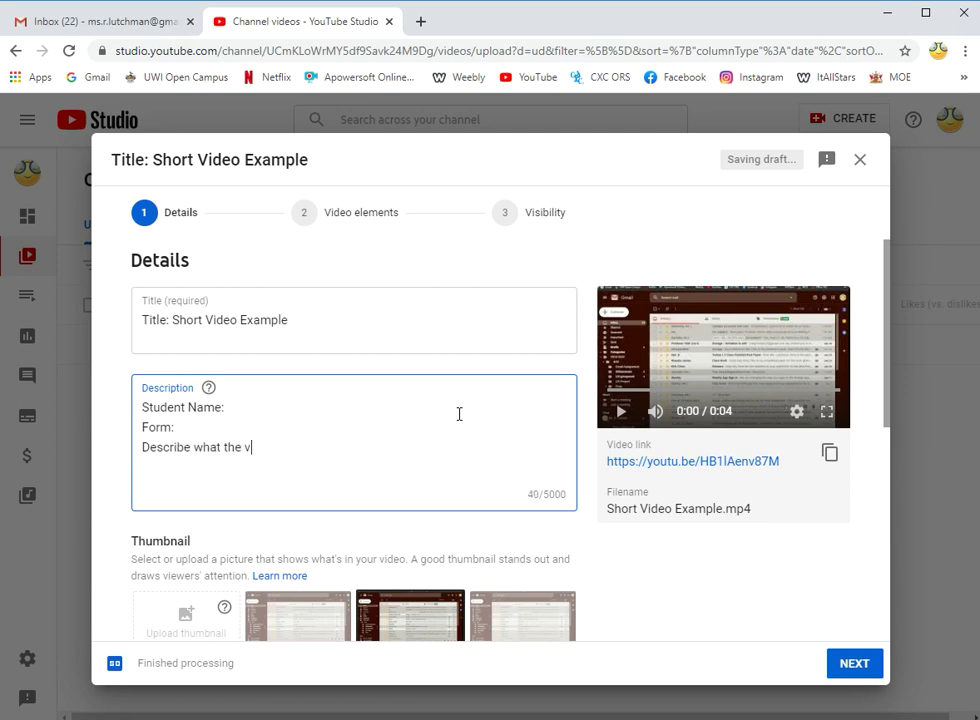
pyautogui.write('ideo is about')
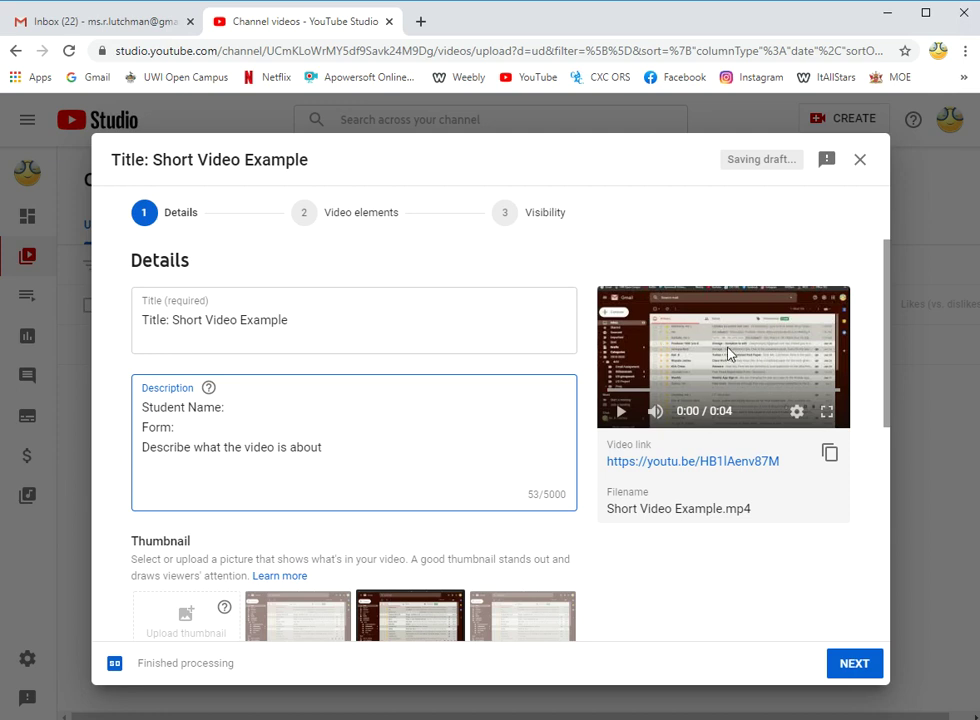
# Step: Try the first and third suggested thumbnails and return to the middle one
pyautogui.scroll(-1, 735, 499)
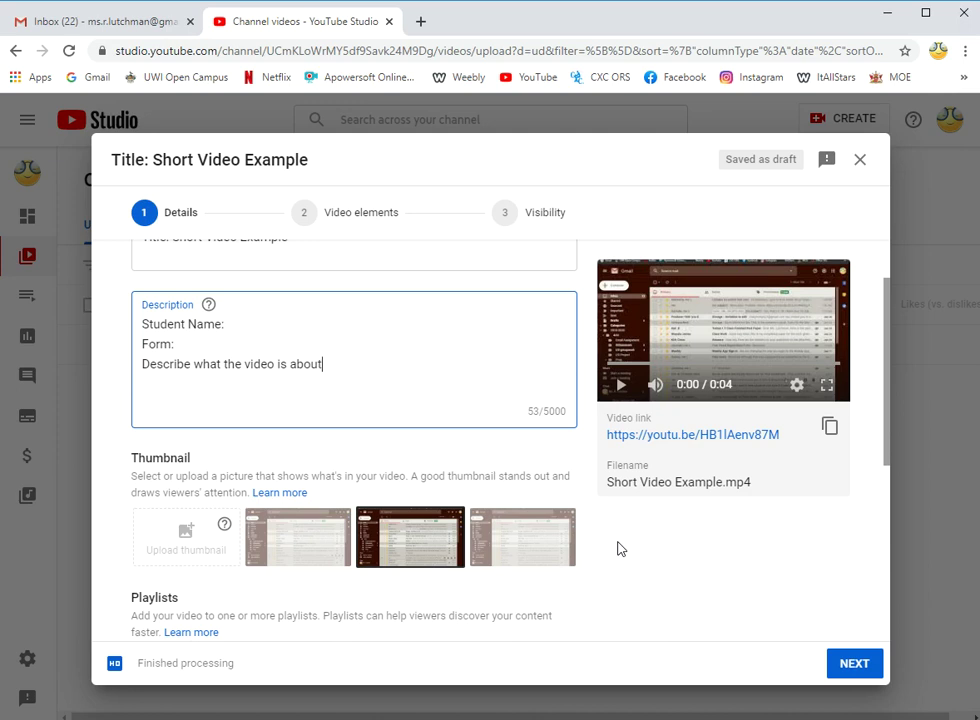
pyautogui.click(258, 590)
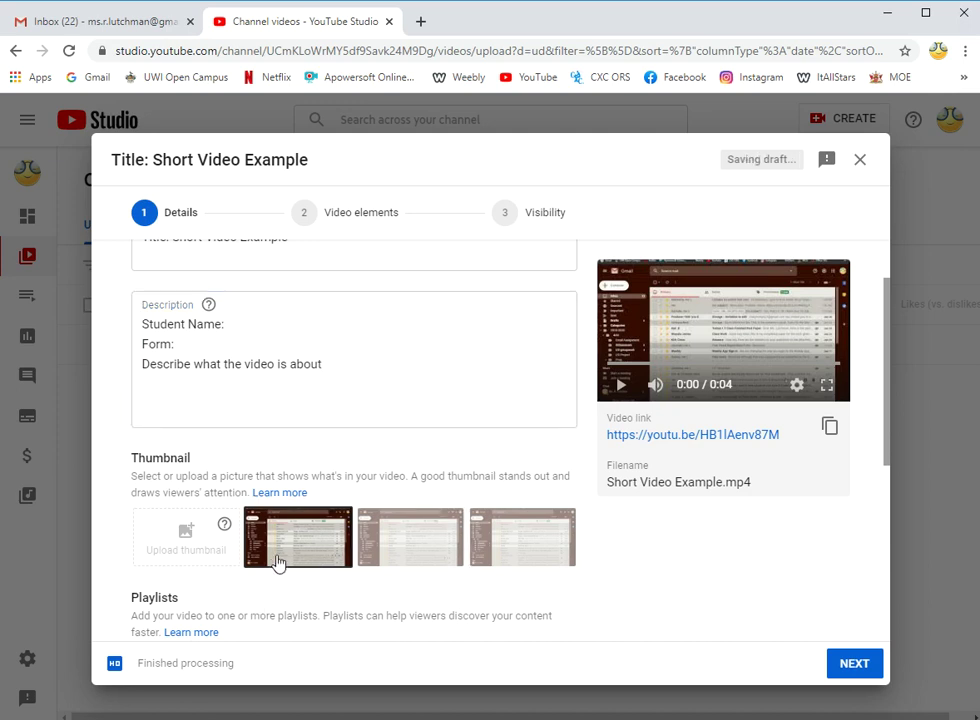
pyautogui.click(538, 548)
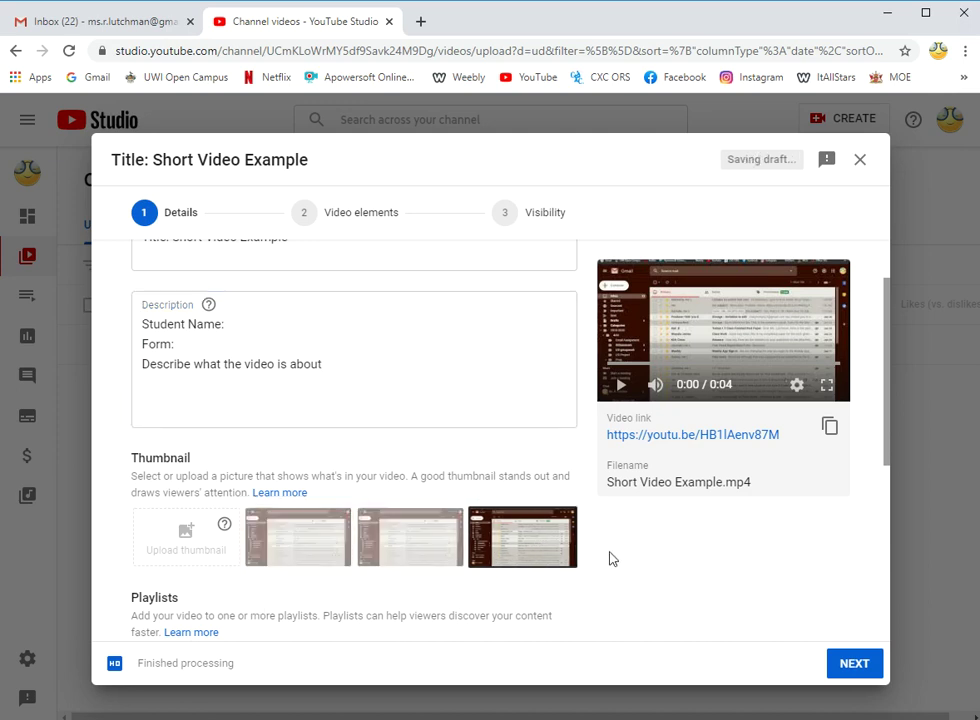
pyautogui.click(462, 562)
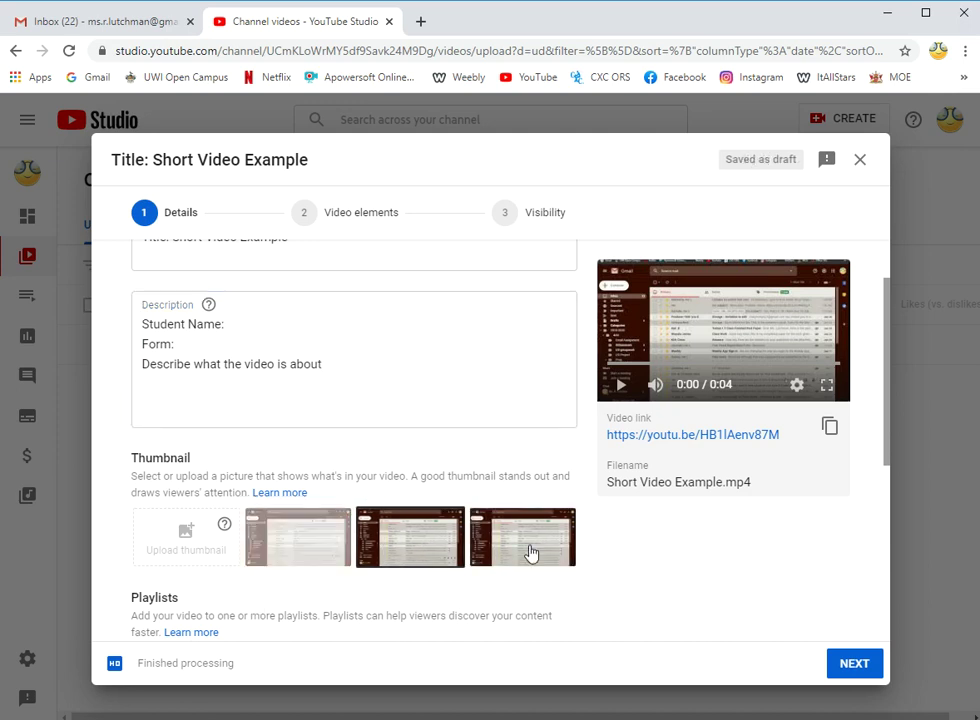
# Step: Set the video's audience to "No, it's not made for kids"
pyautogui.scroll(-2, 486, 536)
pyautogui.scroll(-1, 451, 528)
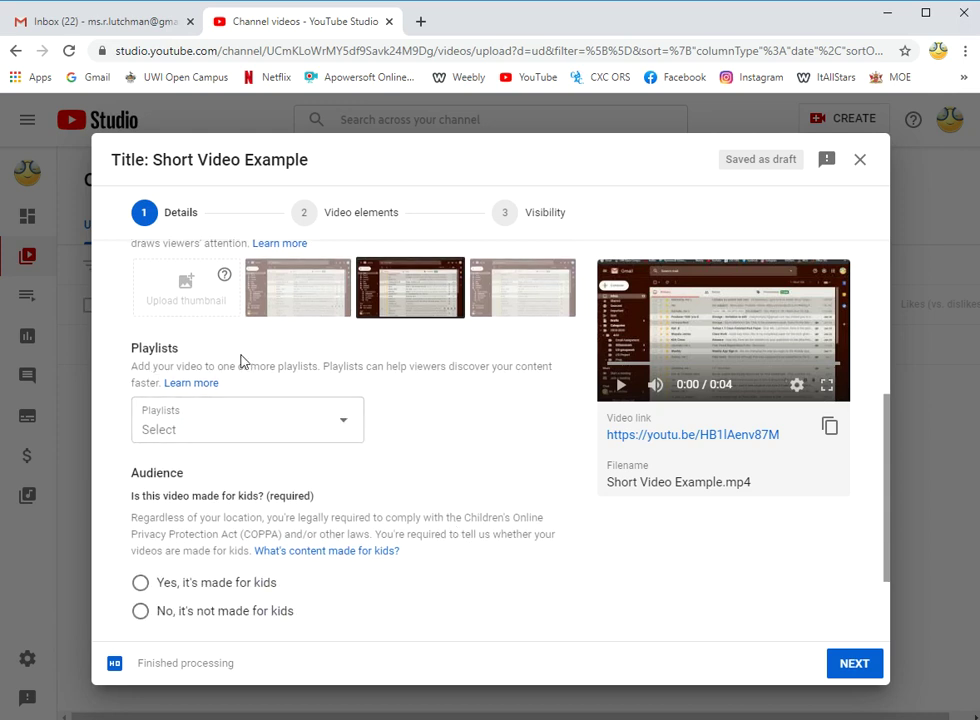
pyautogui.scroll(-2, 293, 516)
pyautogui.click(215, 487)
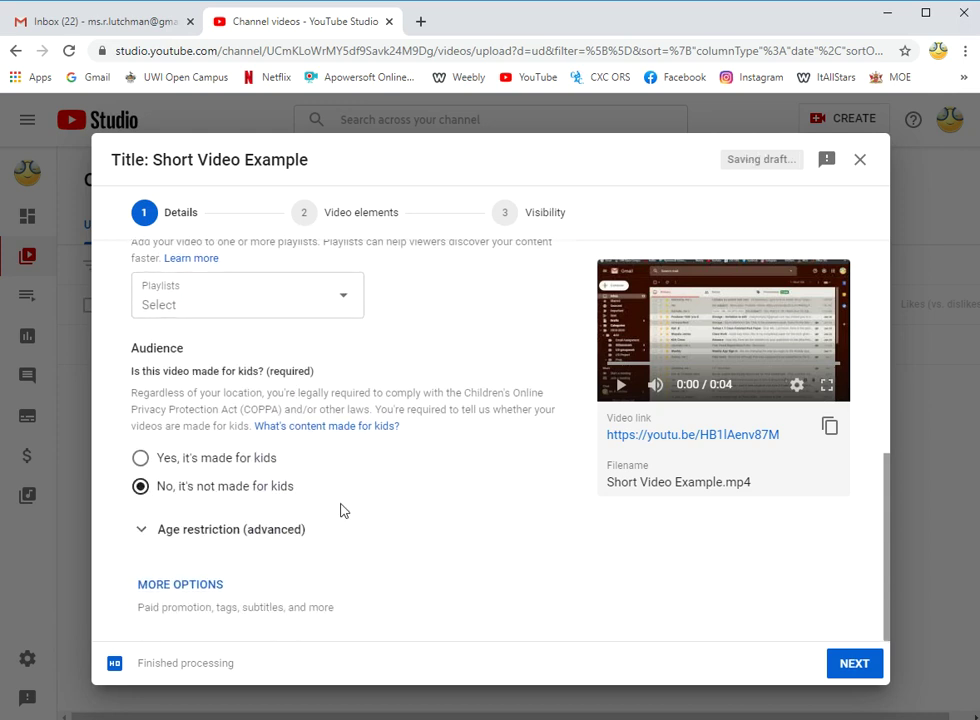
# Step: Show the additional video options and disable both embedding and publishing to the subscriptions feed with subscriber notifications
pyautogui.click(192, 585)
pyautogui.scroll(-3, 413, 532)
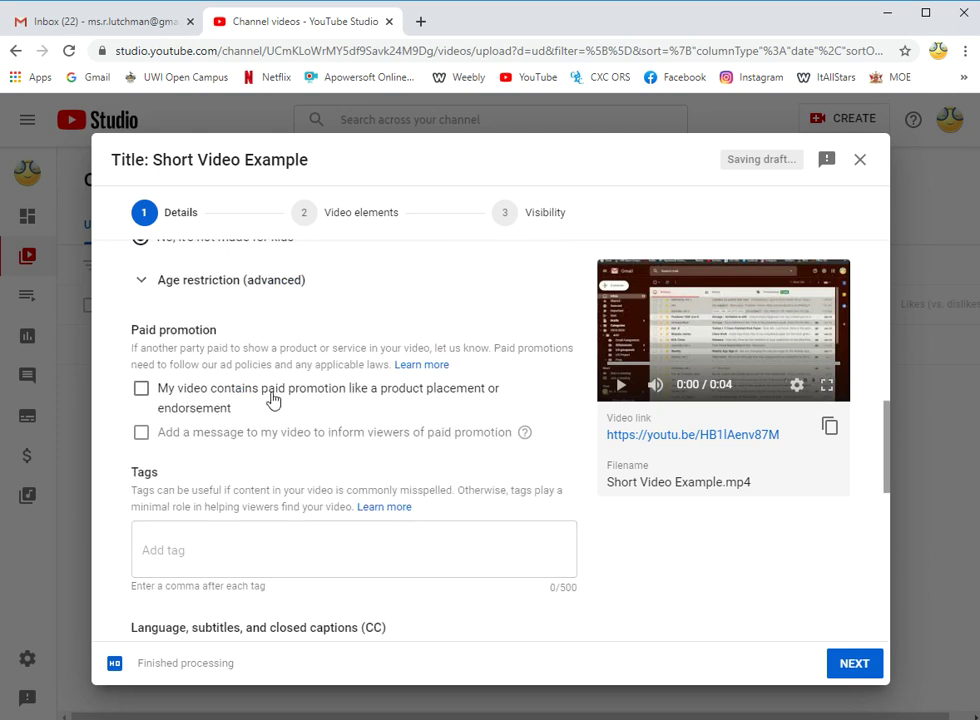
pyautogui.scroll(-3, 306, 547)
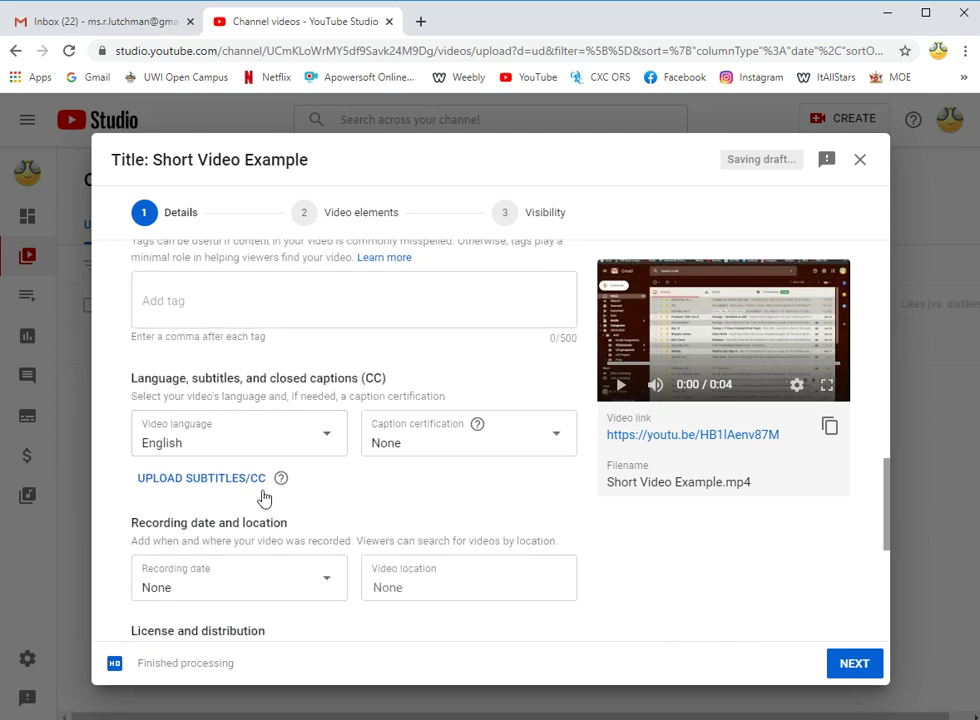
pyautogui.scroll(-2, 387, 490)
pyautogui.scroll(-2, 453, 586)
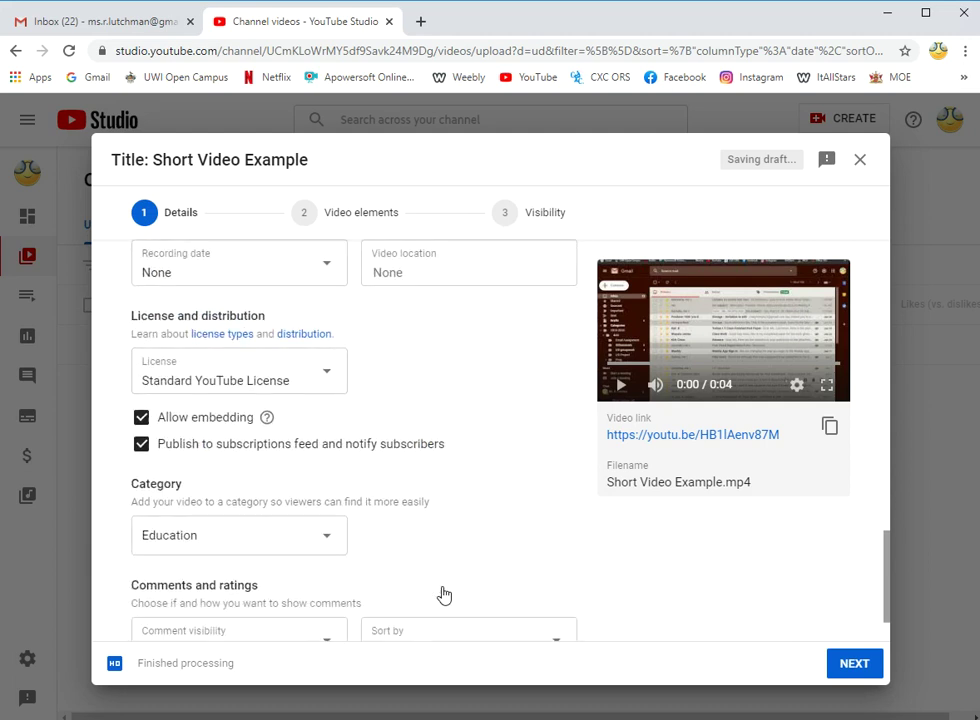
pyautogui.click(142, 430)
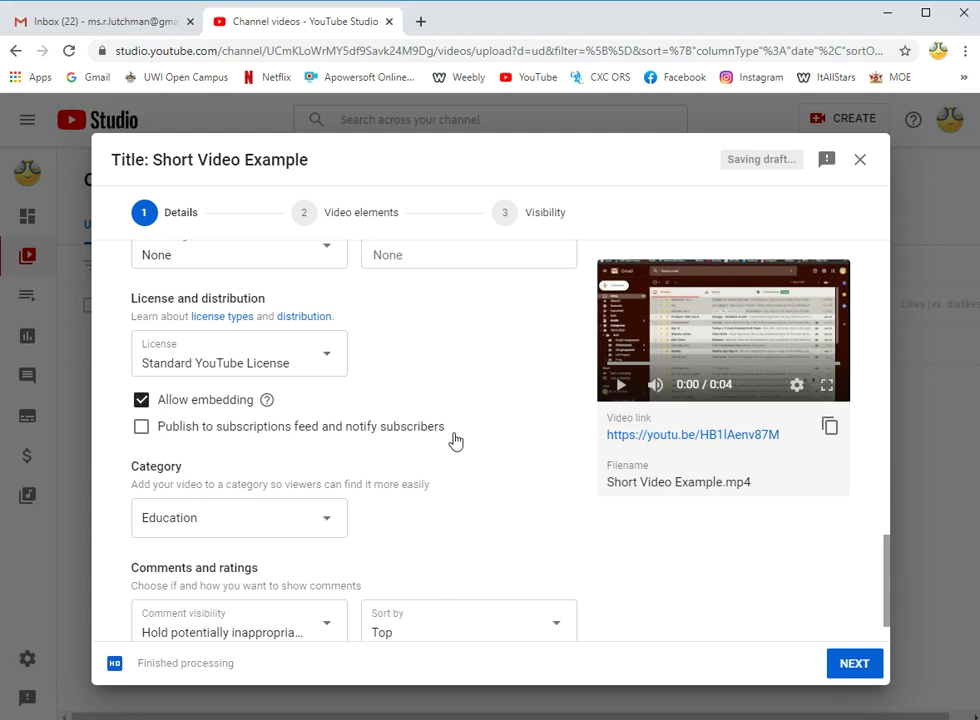
pyautogui.click(141, 400)
pyautogui.scroll(-1, 447, 527)
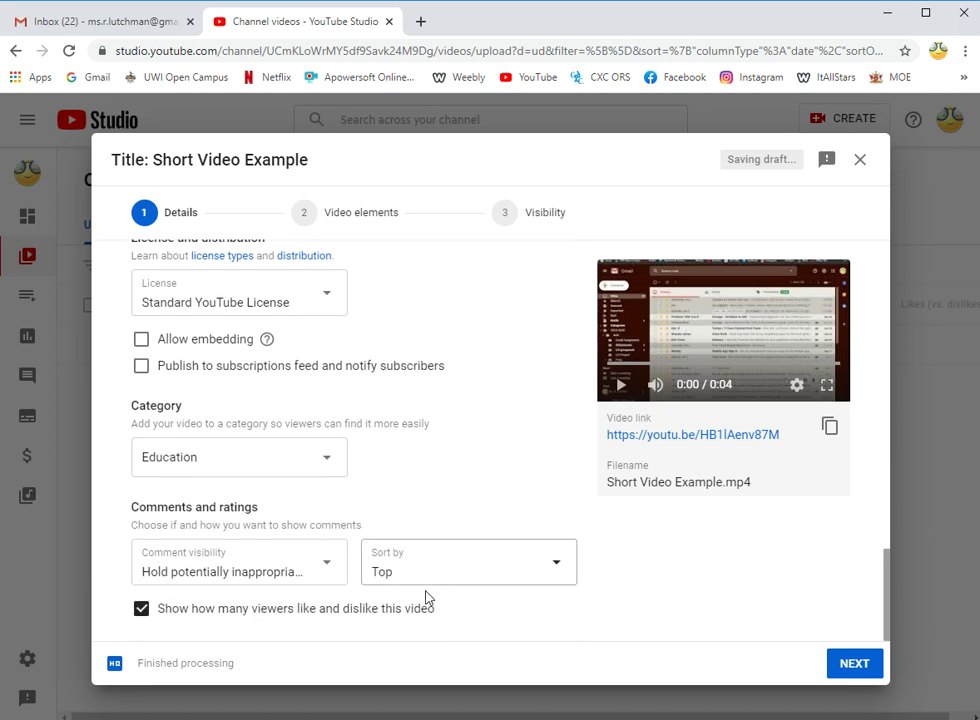
# Step: Skip the video elements and save the video with its visibility set to Unlisted
pyautogui.click(857, 664)
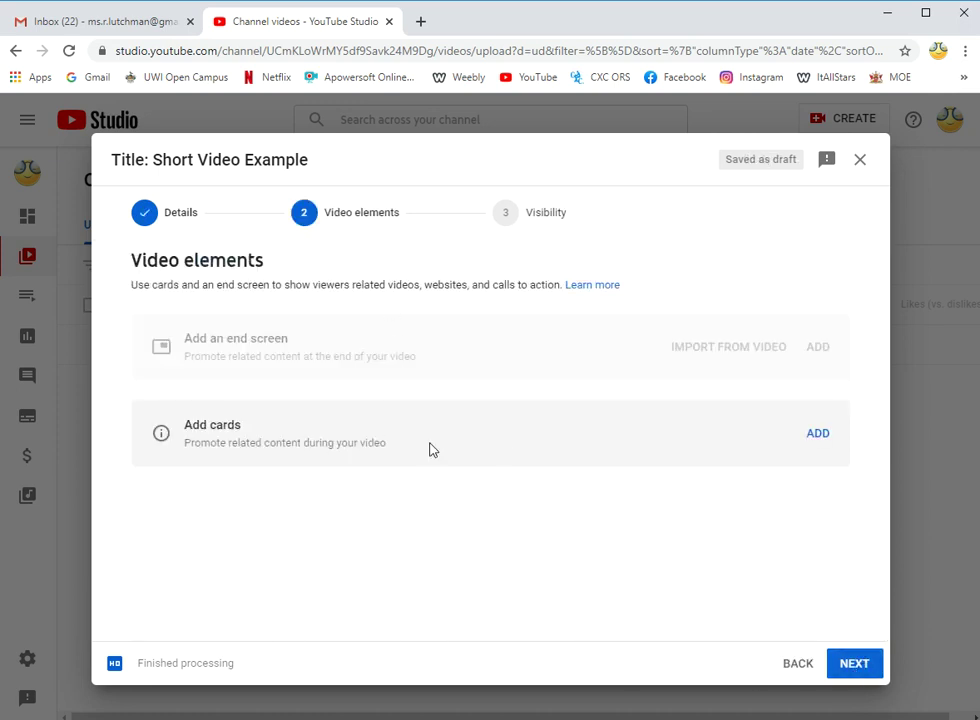
pyautogui.click(843, 664)
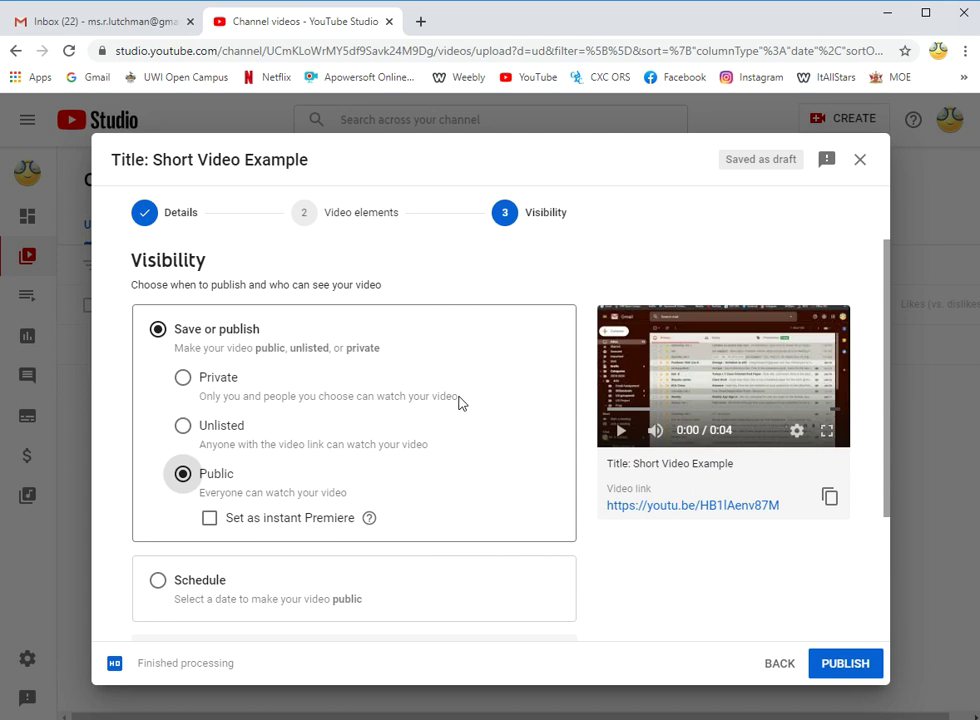
pyautogui.click(221, 384)
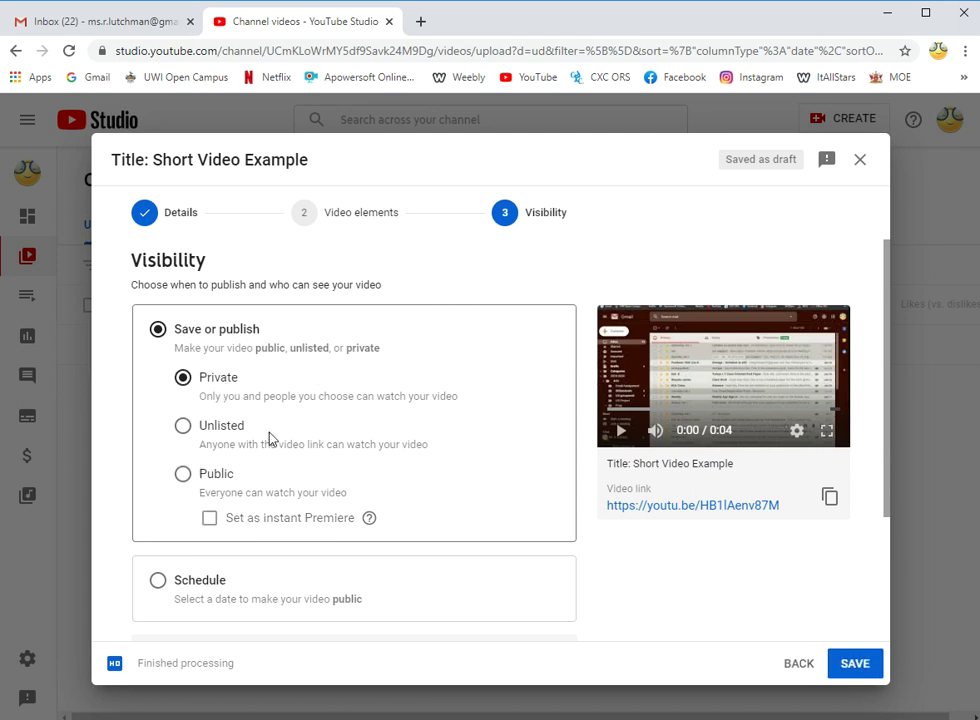
pyautogui.click(226, 434)
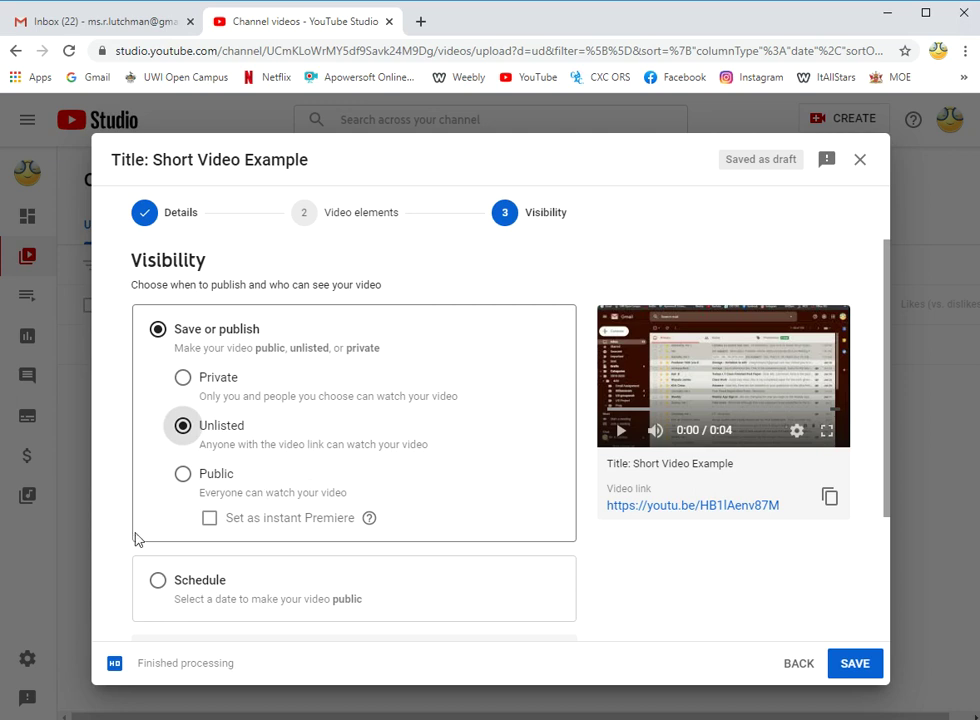
pyautogui.click(182, 480)
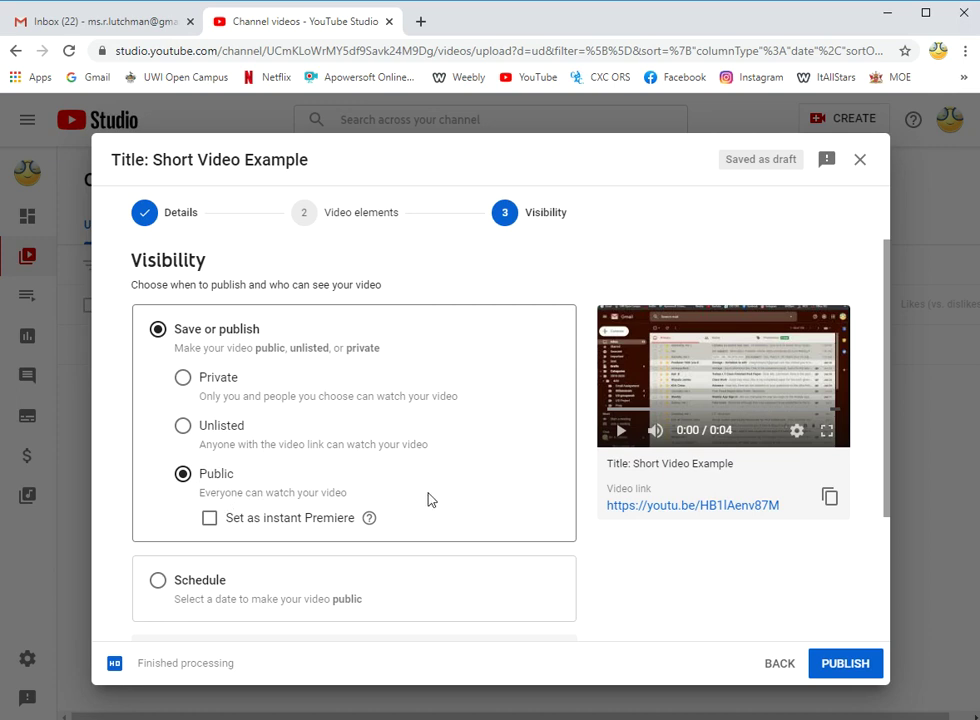
pyautogui.click(183, 427)
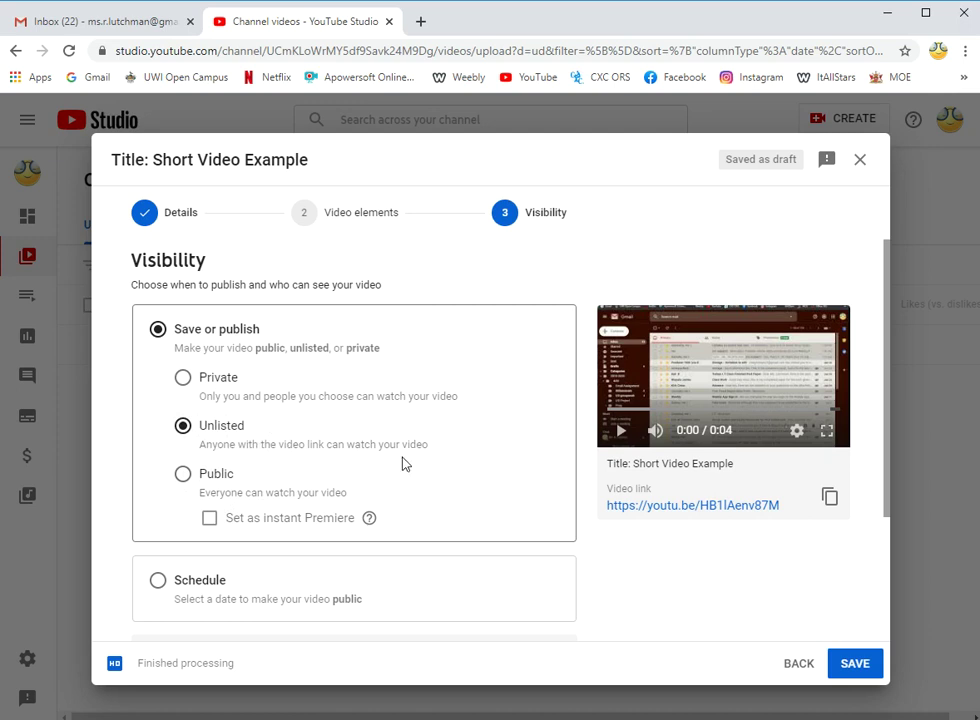
pyautogui.scroll(-1, 451, 476)
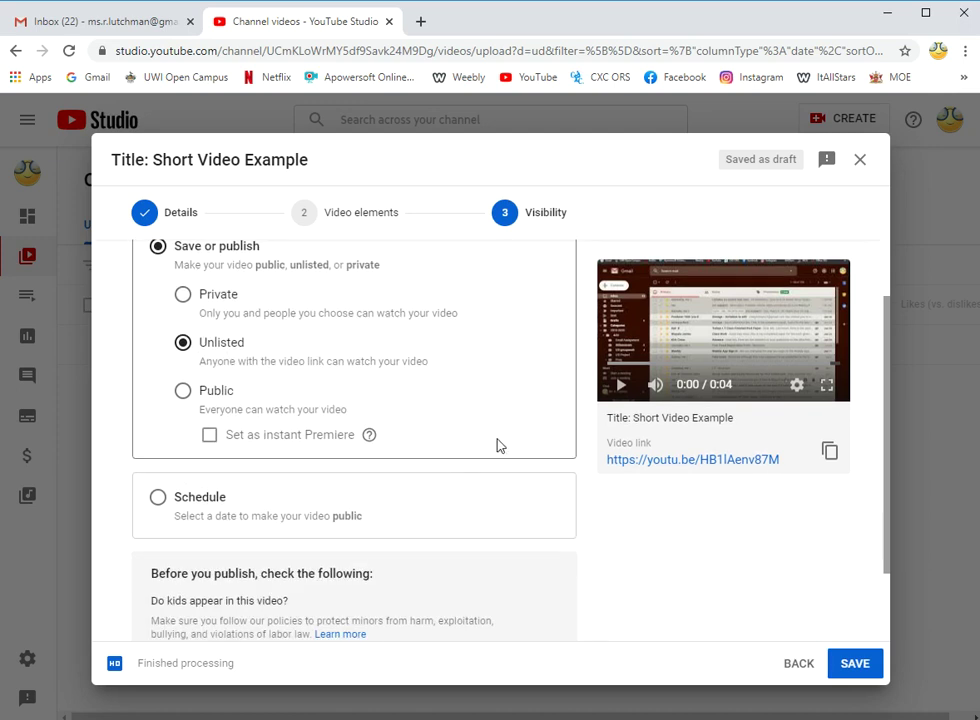
pyautogui.scroll(-1, 499, 446)
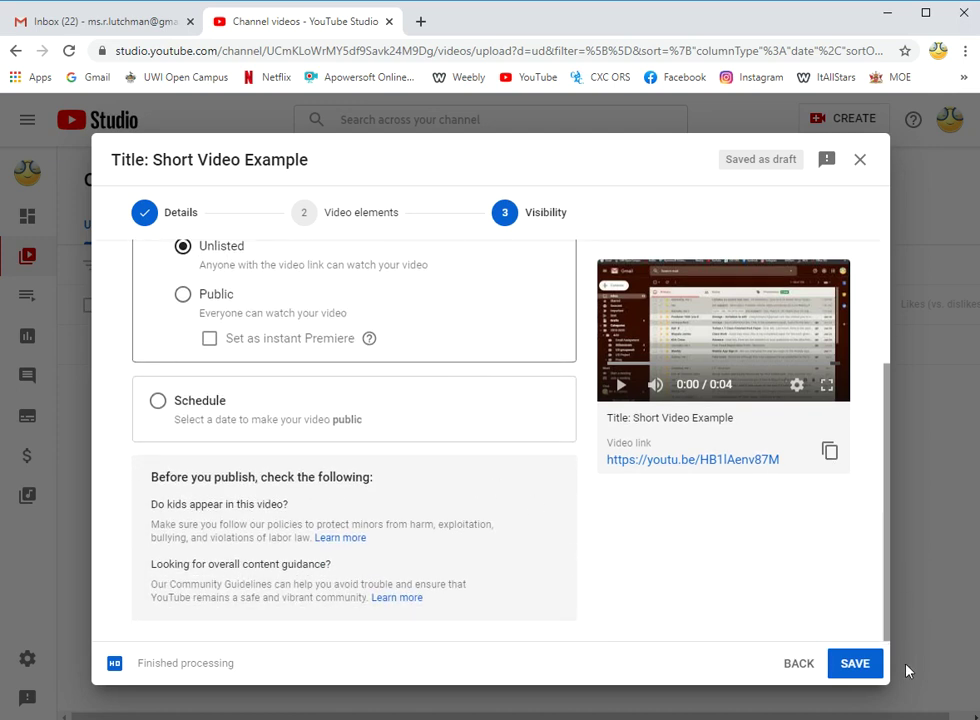
pyautogui.click(856, 663)
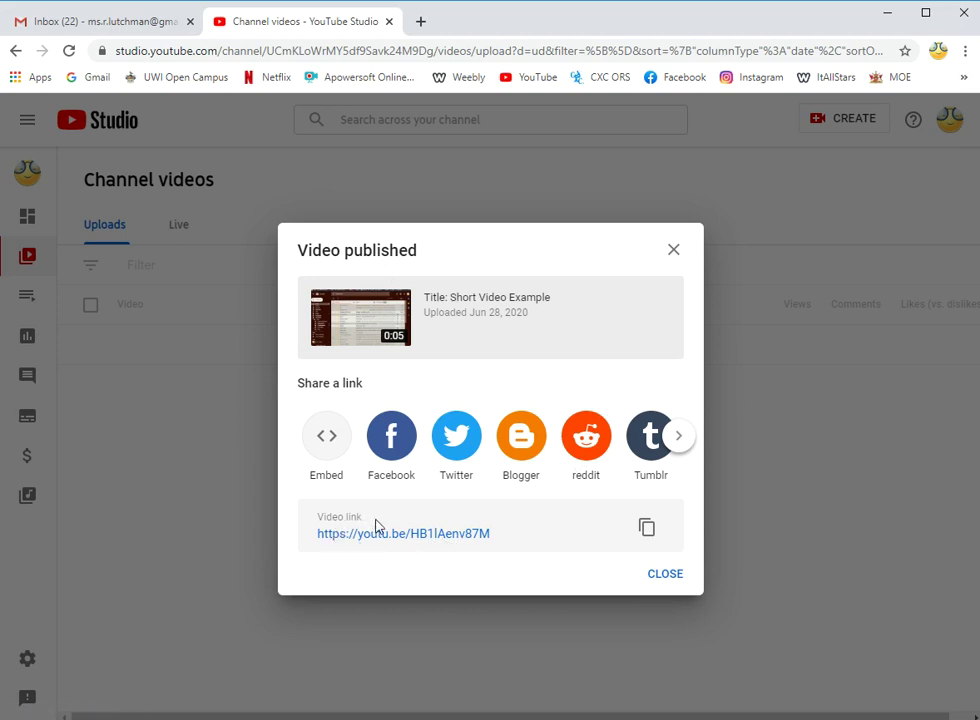
# Step: Copy the published video's link and close the sharing dialog
pyautogui.click(648, 530)
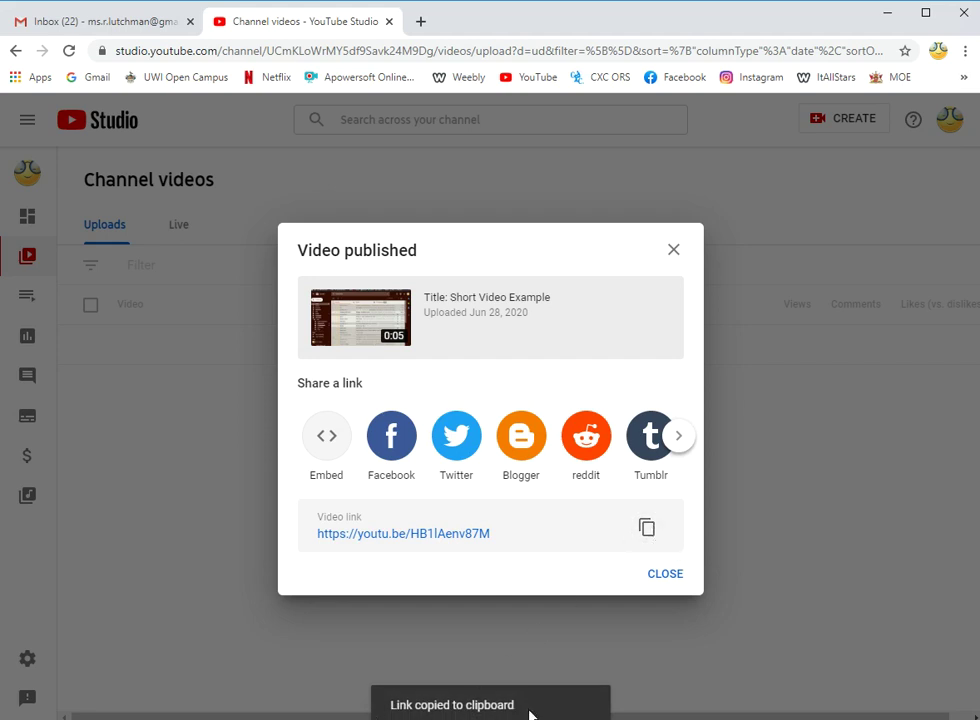
pyautogui.click(658, 578)
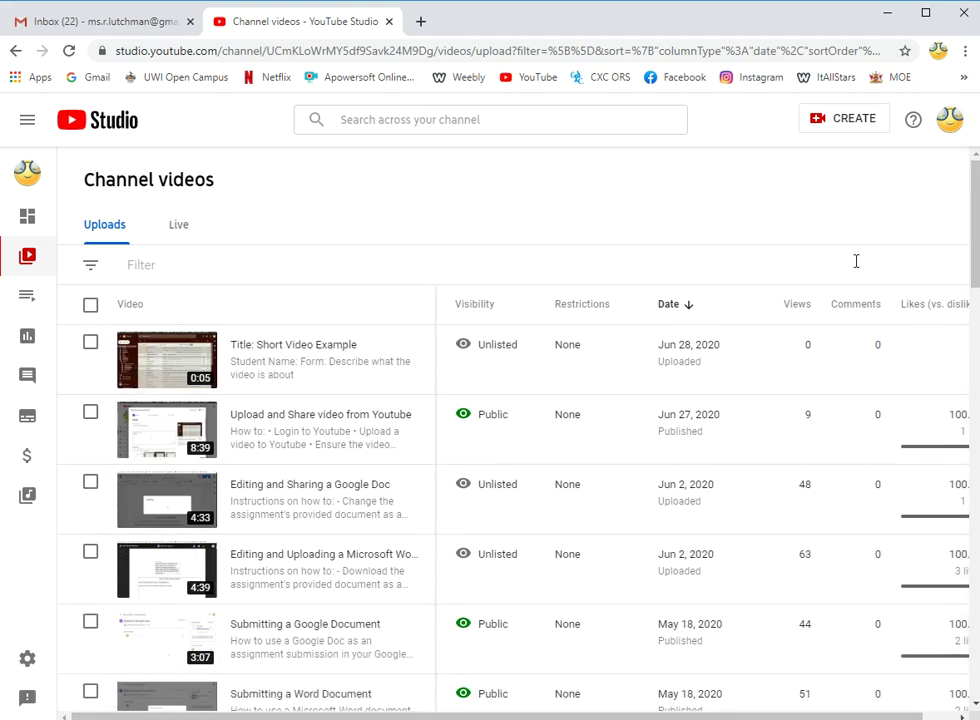
# Step: Select the "Title: Short Video Example" upload in the channel's video list and view its edit options
pyautogui.click(90, 343)
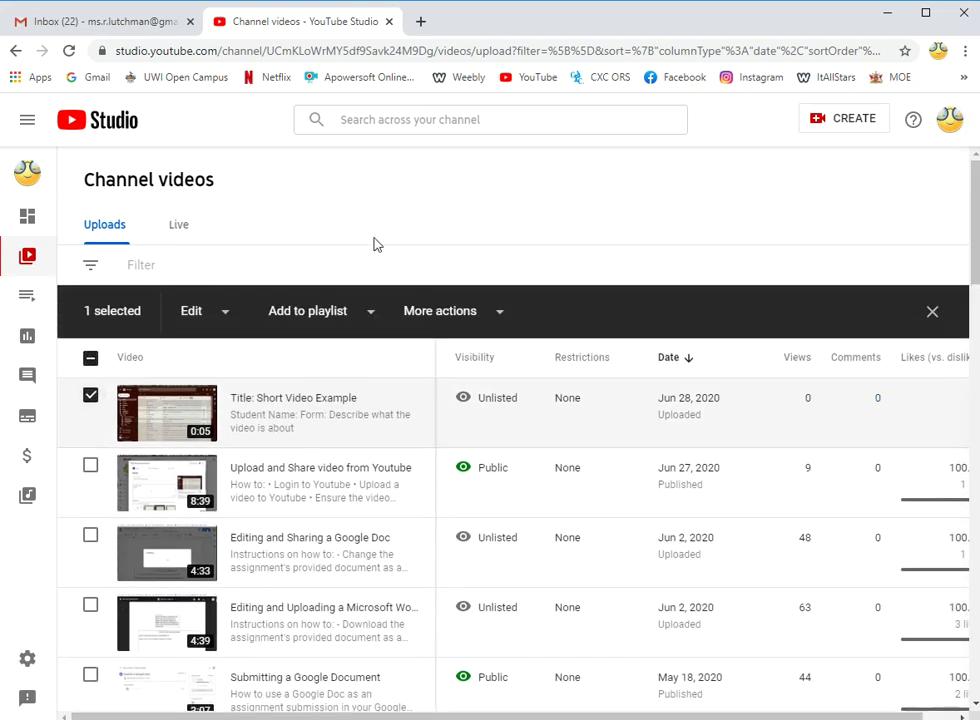
pyautogui.click(216, 322)
pyautogui.click(444, 247)
# Step: Switch to the Word document and add the lines "Email video", "OR" and "Google Classroom" below the bulleted list, separated by a blank line
pyautogui.hotkey('alt', 'Tab')
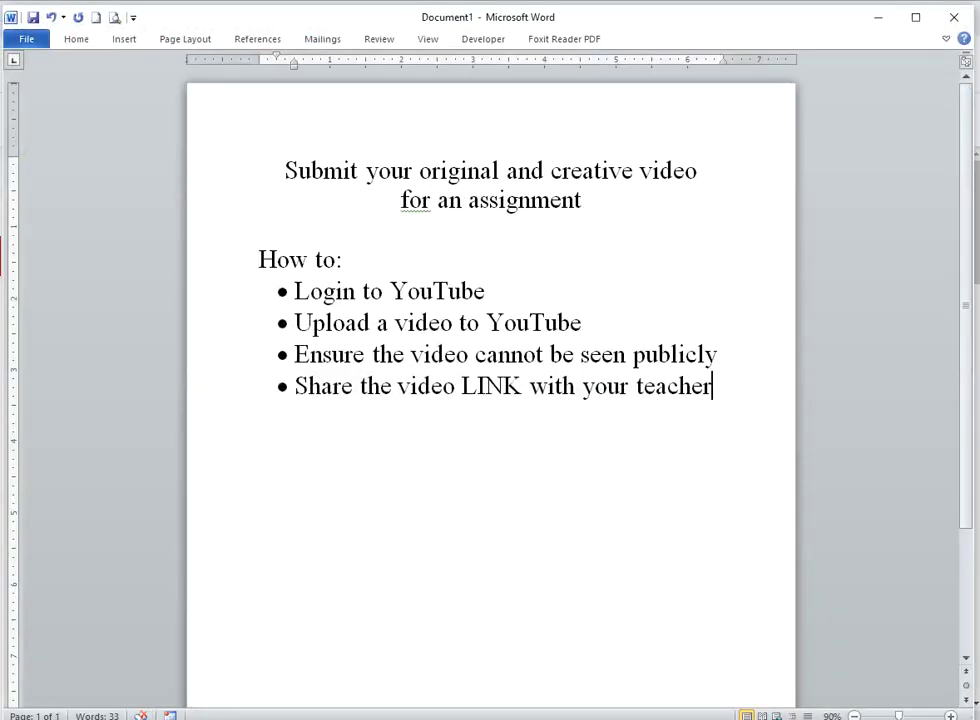
pyautogui.press('Return')
pyautogui.press('Return')
pyautogui.write('Email video')
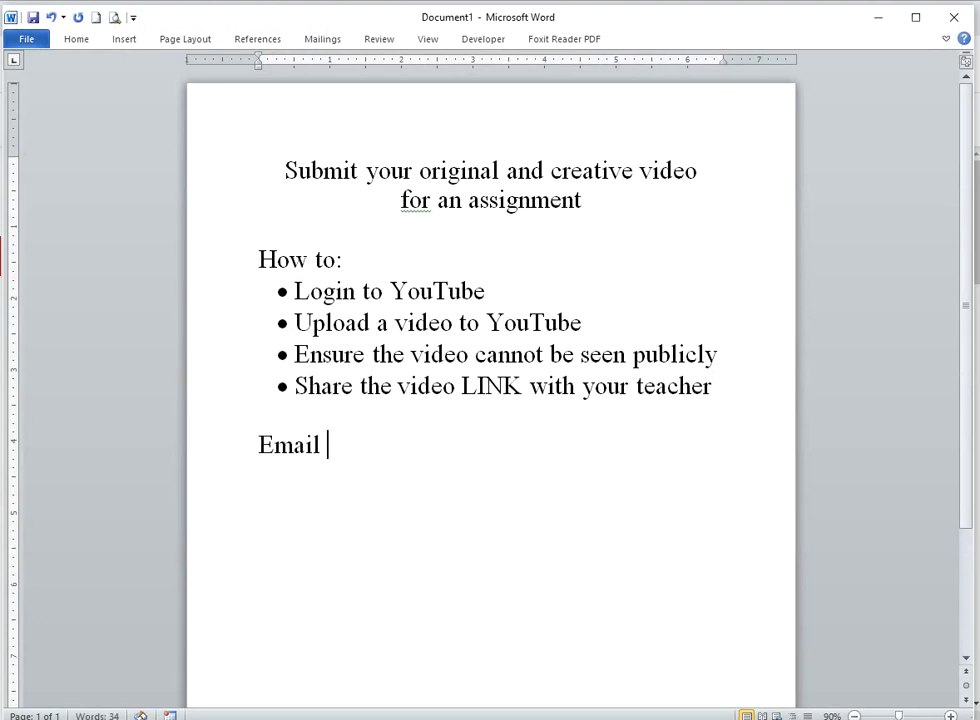
pyautogui.press('Return')
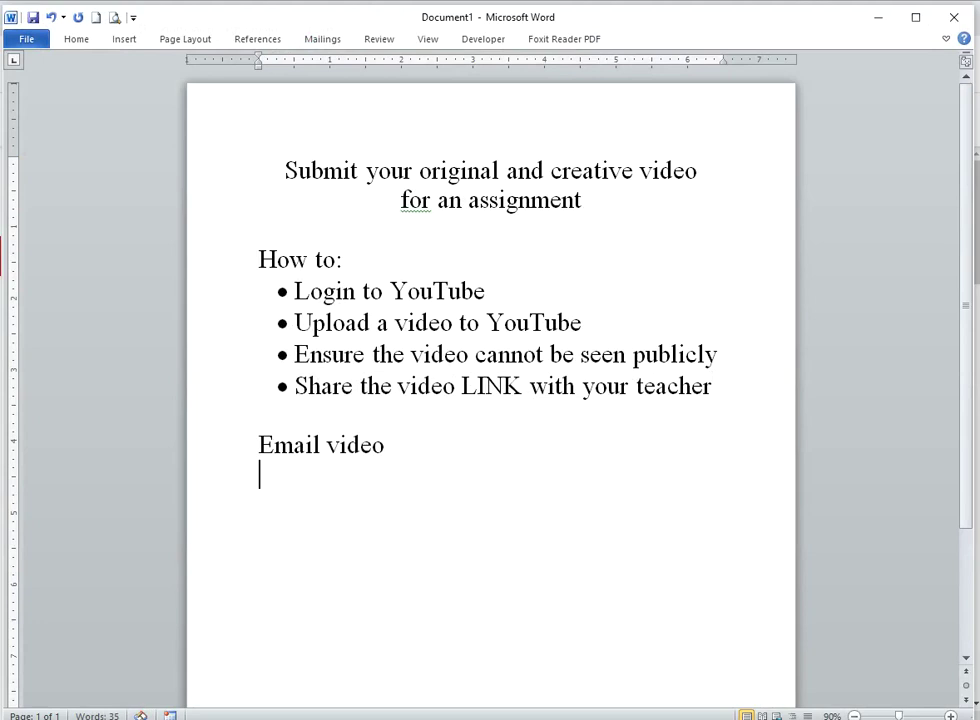
pyautogui.write('OR')
pyautogui.press('Return')
pyautogui.write('Gooel')
pyautogui.press('BackSpace')
pyautogui.press('BackSpace')
pyautogui.write('gl')
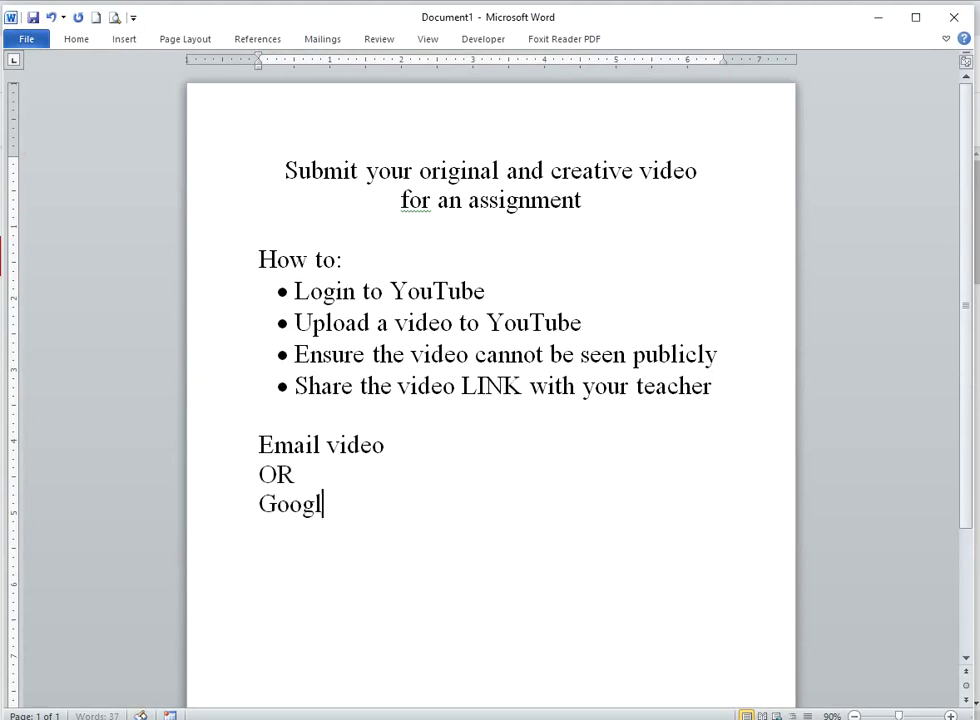
pyautogui.write('e Classroom')
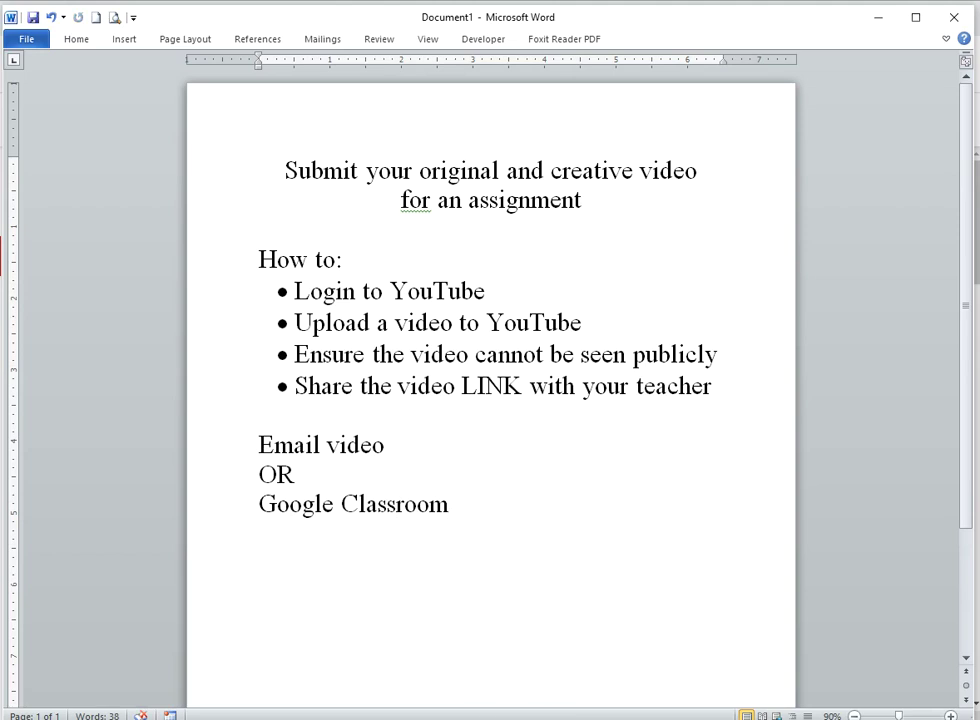
# Step: Start a new paragraph after a blank line below "Google Classroom" and bring up the paste options there
pyautogui.press('Return')
pyautogui.press('Return')
pyautogui.rightClick(280, 568)
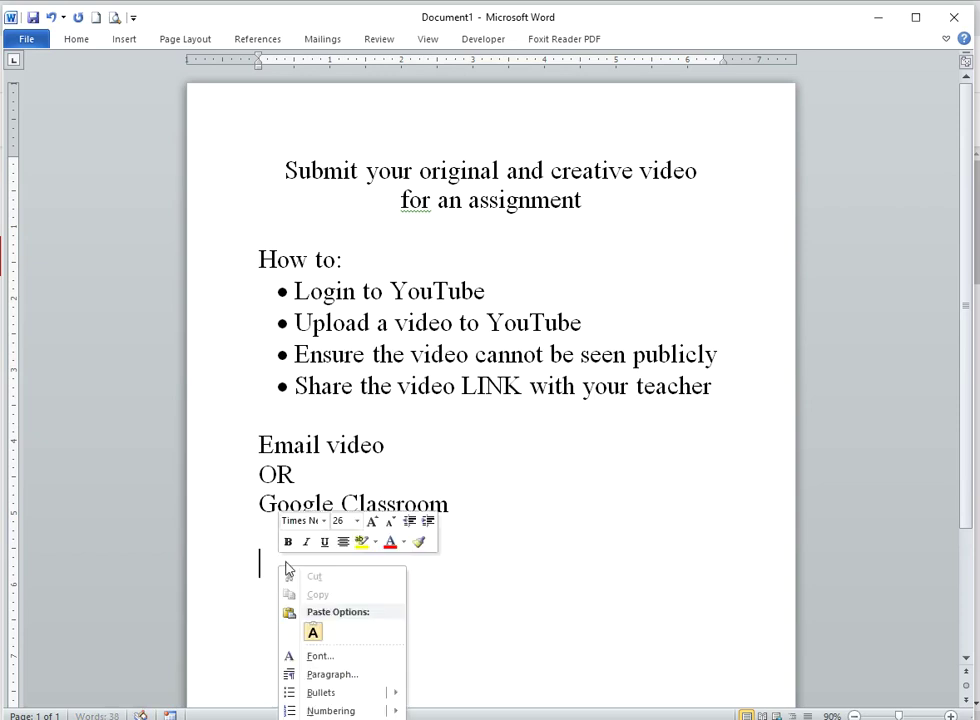